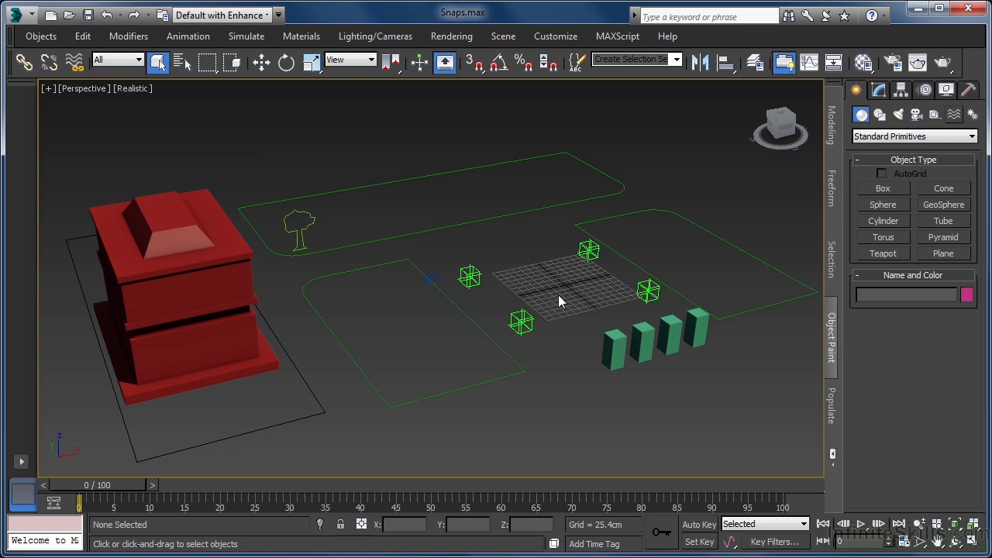
Step: Give the Home Grid 20.0cm spacing and a perspective view grid extent of 85
{"action": "right_click", "coordinate": [471, 66]}
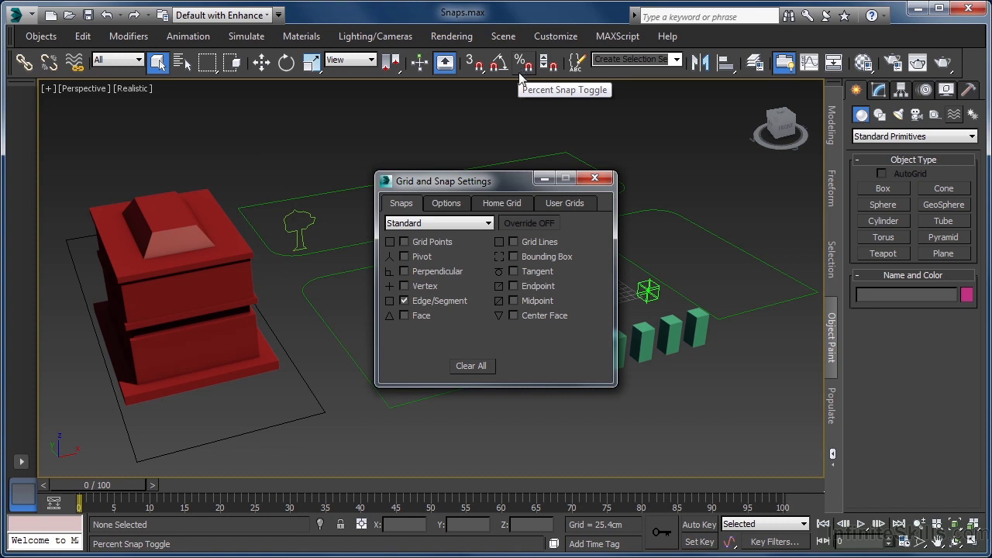
{"action": "left_click", "coordinate": [524, 202]}
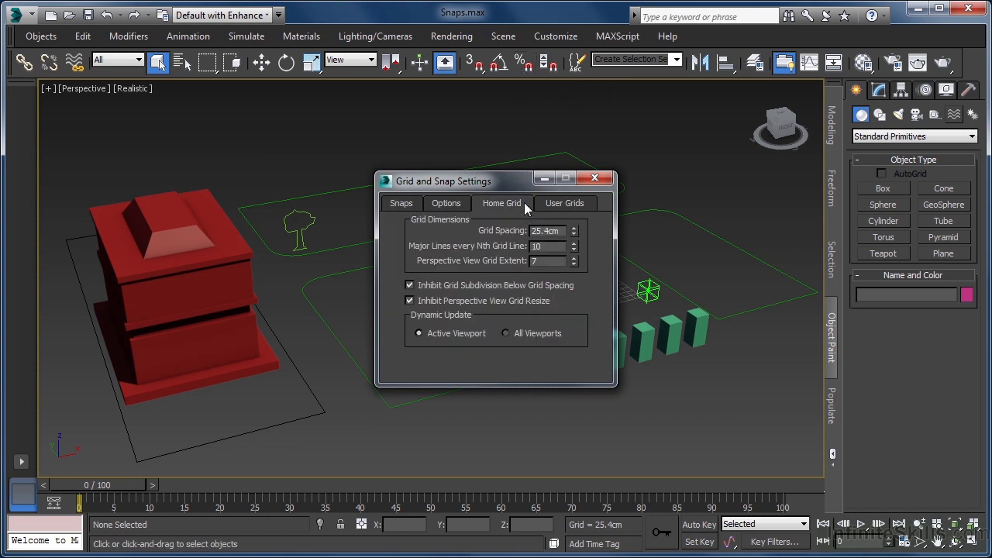
{"action": "double_click", "coordinate": [556, 231]}
{"action": "type", "text": "20"}
{"action": "key", "text": "Return"}
{"action": "double_click", "coordinate": [549, 261]}
{"action": "key", "text": "Return"}
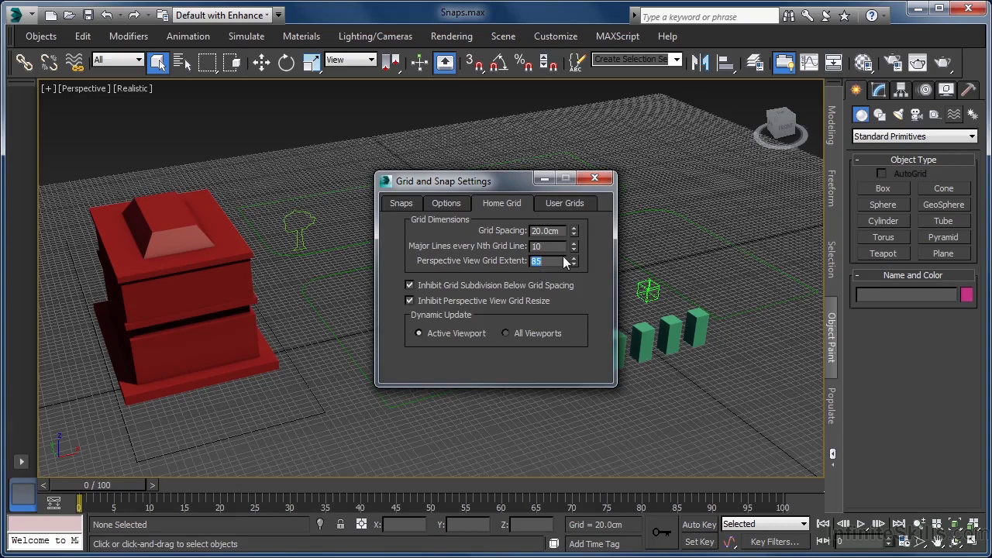
{"action": "left_click", "coordinate": [600, 178]}
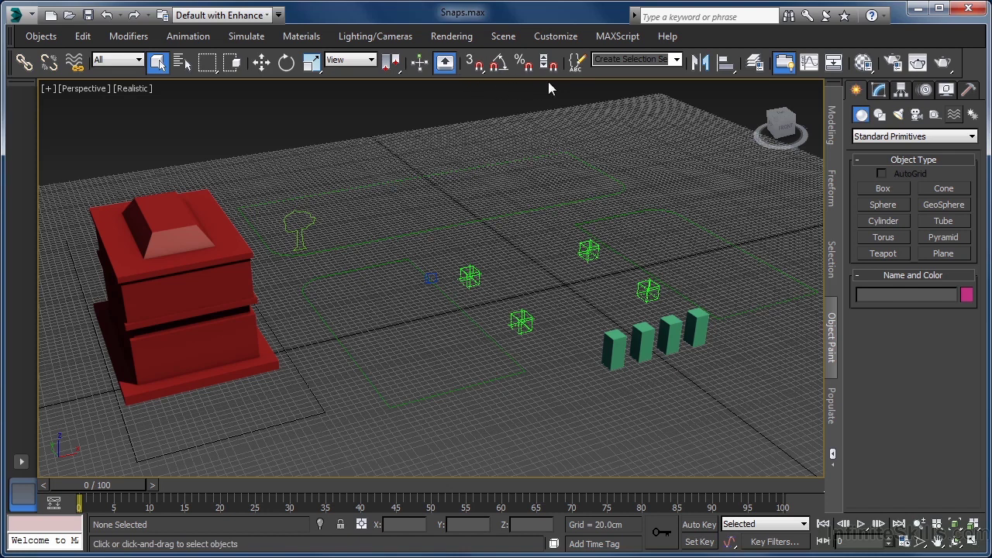
Step: Turn on Grid Points snapping only and switch to Select and Move
{"action": "right_click", "coordinate": [479, 62]}
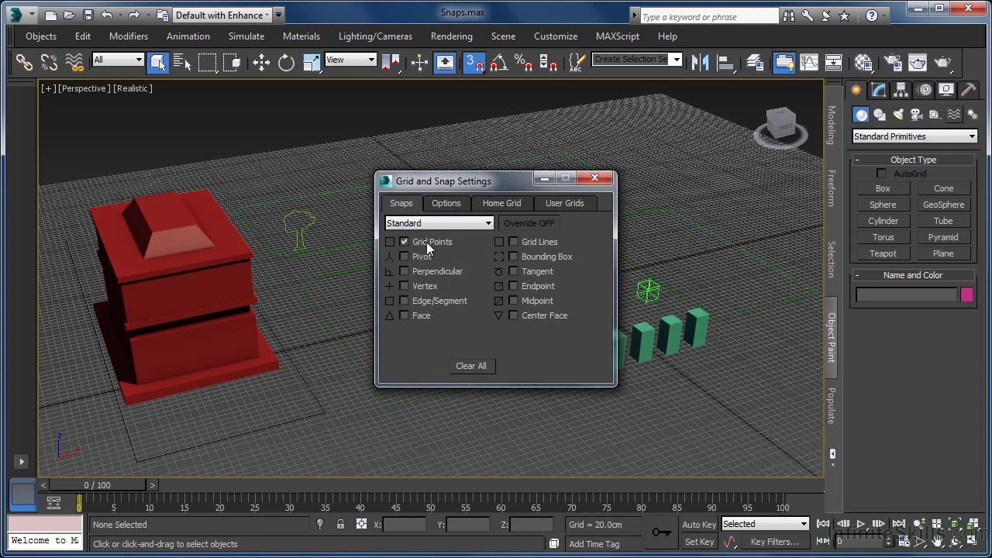
{"action": "left_click", "coordinate": [592, 183]}
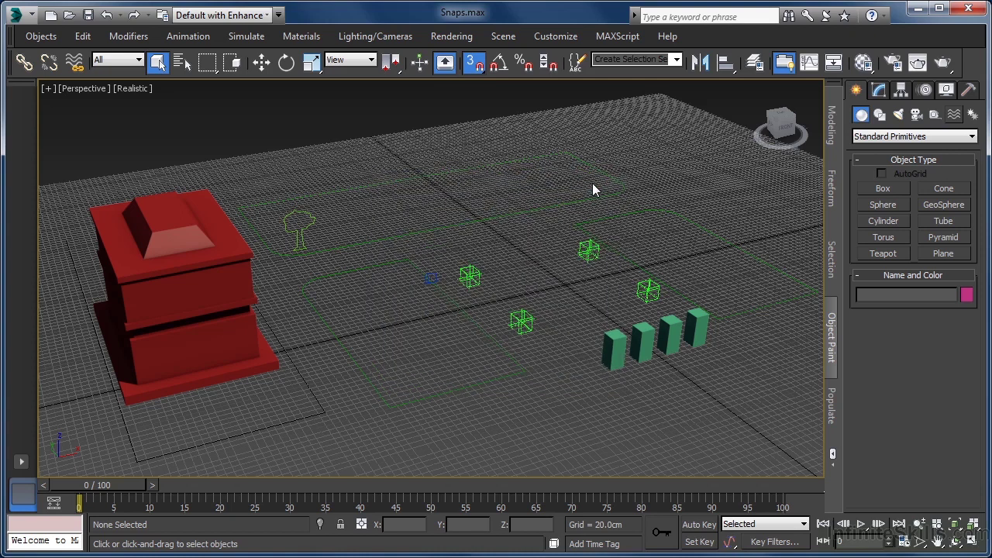
{"action": "key", "text": "w"}
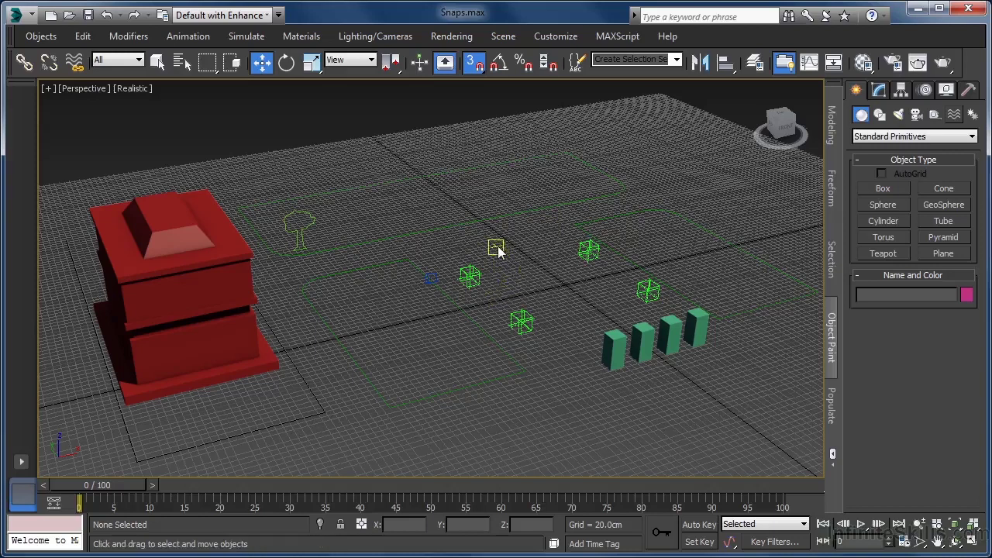
Step: Shift-drag SPL_Tree one grid step along X to create 7 instanced copies
{"action": "left_click", "coordinate": [310, 227]}
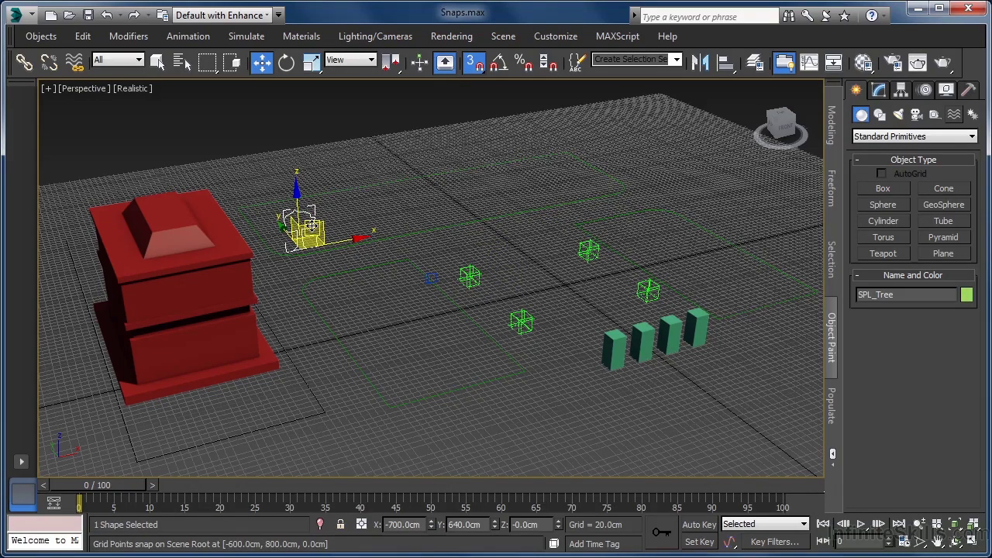
{"action": "left_click", "coordinate": [954, 526]}
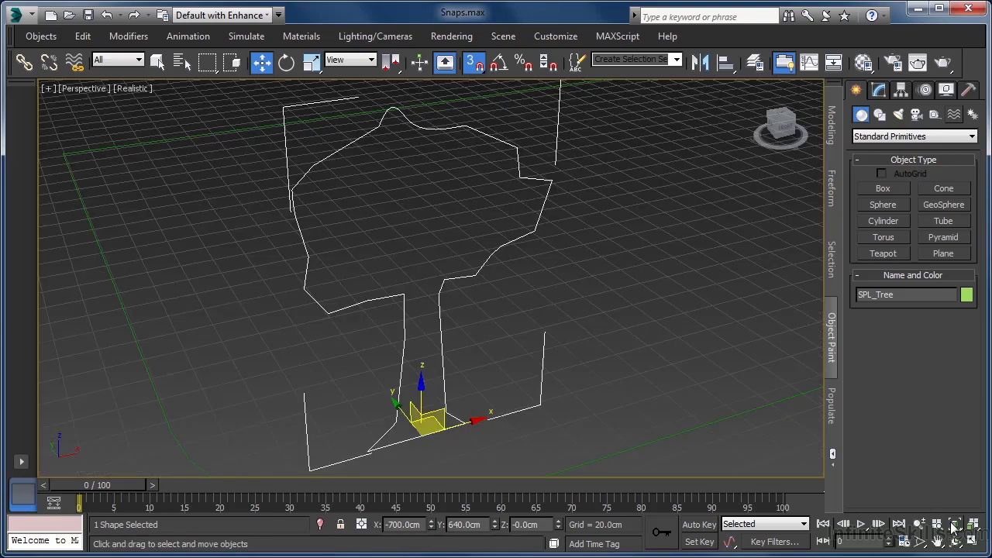
{"action": "left_click", "coordinate": [919, 524]}
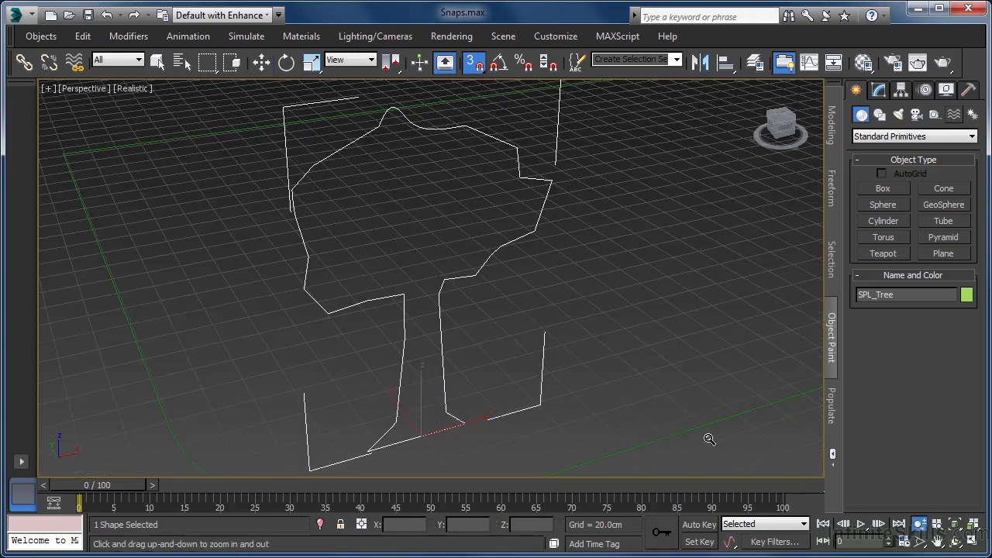
{"action": "left_click_drag", "start_coordinate": [640, 361], "coordinate": [631, 387]}
{"action": "middle_click_drag", "start_coordinate": [636, 390], "coordinate": [418, 359]}
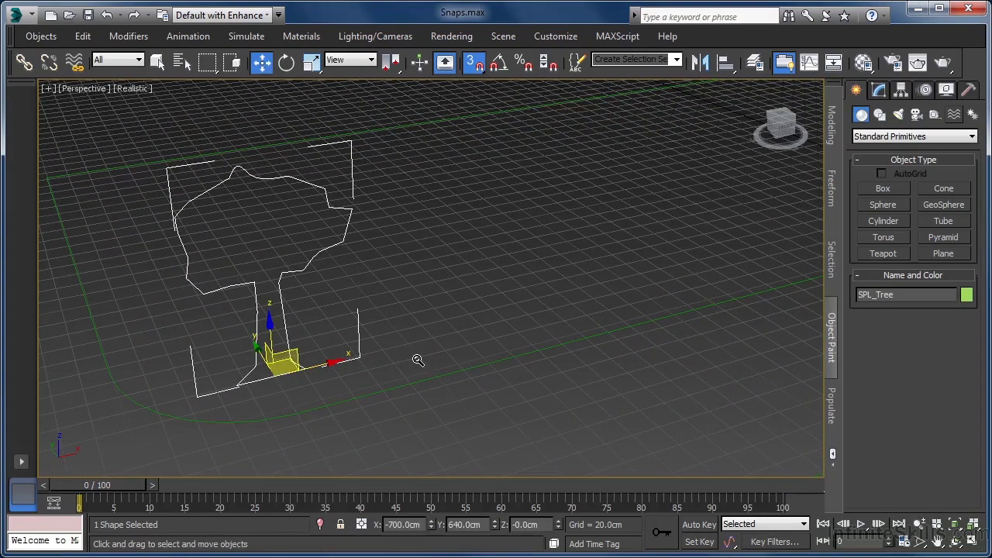
{"action": "left_click", "coordinate": [276, 375], "text": "shift"}
{"action": "left_click_drag", "start_coordinate": [277, 375], "coordinate": [503, 319]}
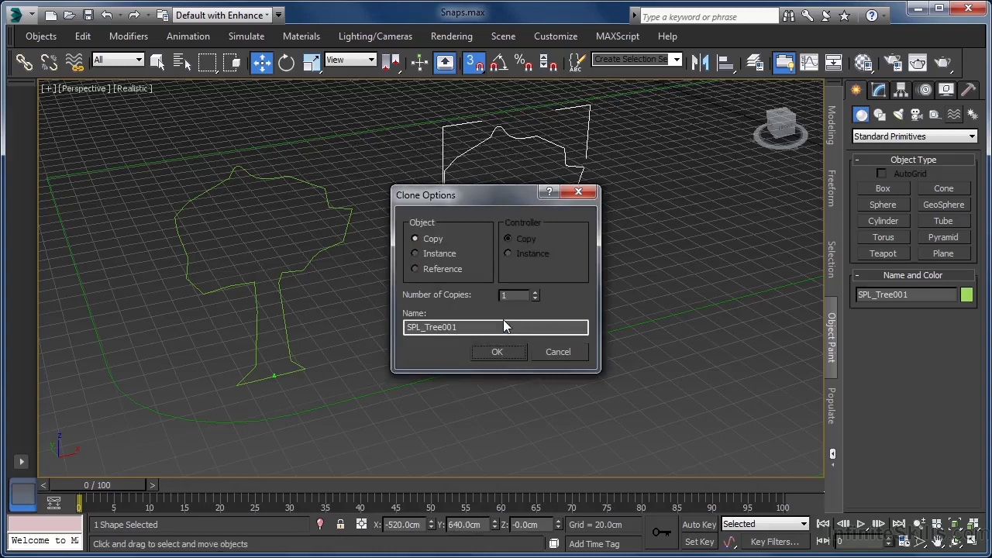
{"action": "left_click", "coordinate": [438, 253]}
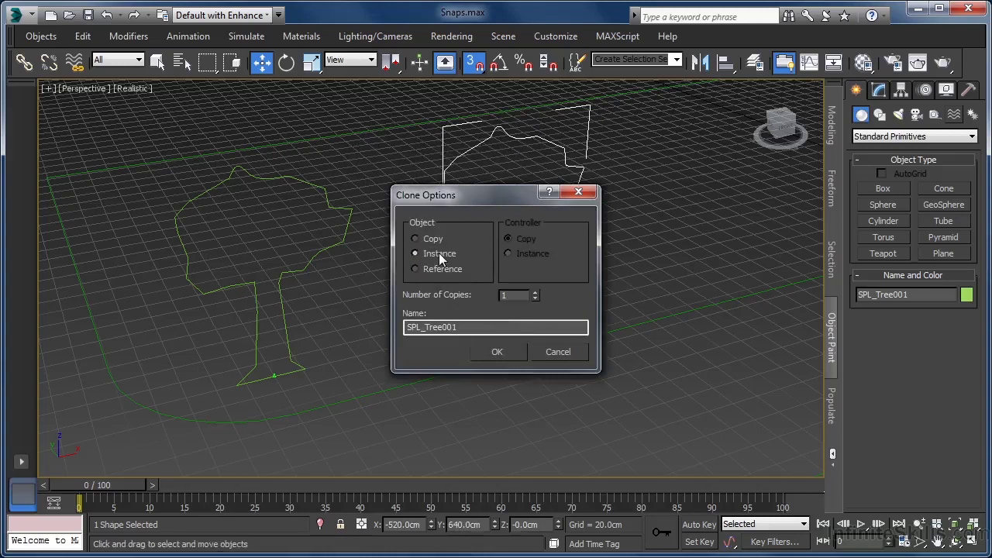
{"action": "double_click", "coordinate": [510, 296]}
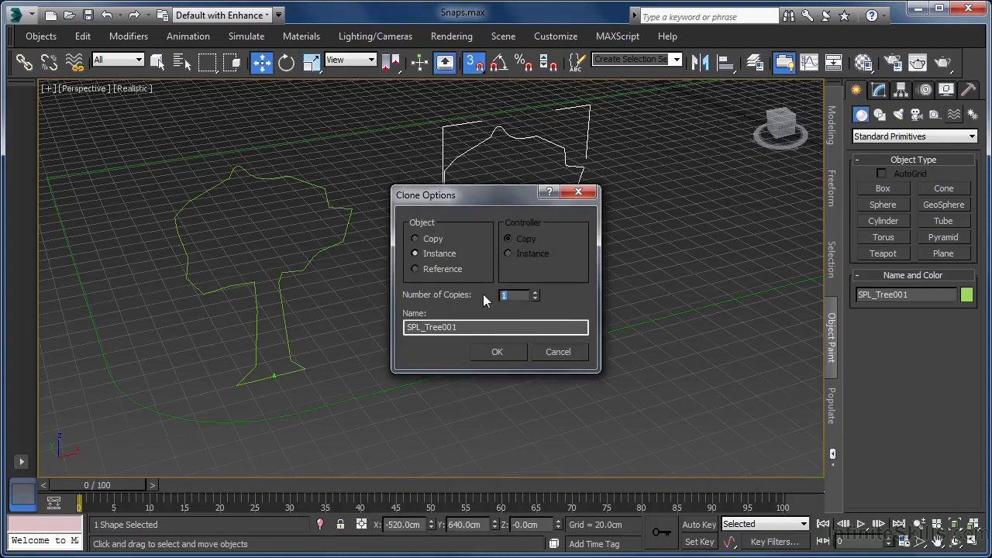
{"action": "left_click", "coordinate": [497, 350]}
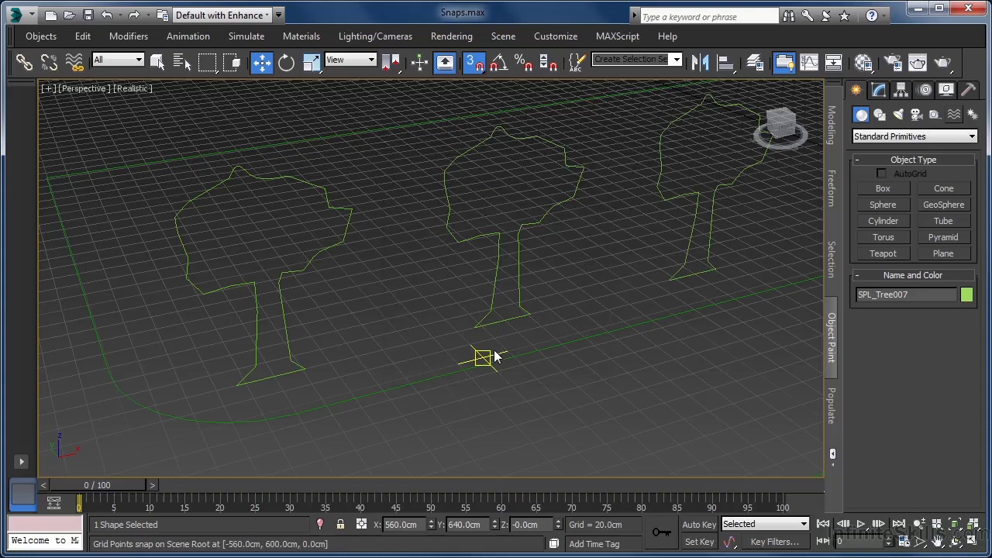
Step: Switch to the Camera001 view and bring up the snap options quad menu
{"action": "key", "text": "c"}
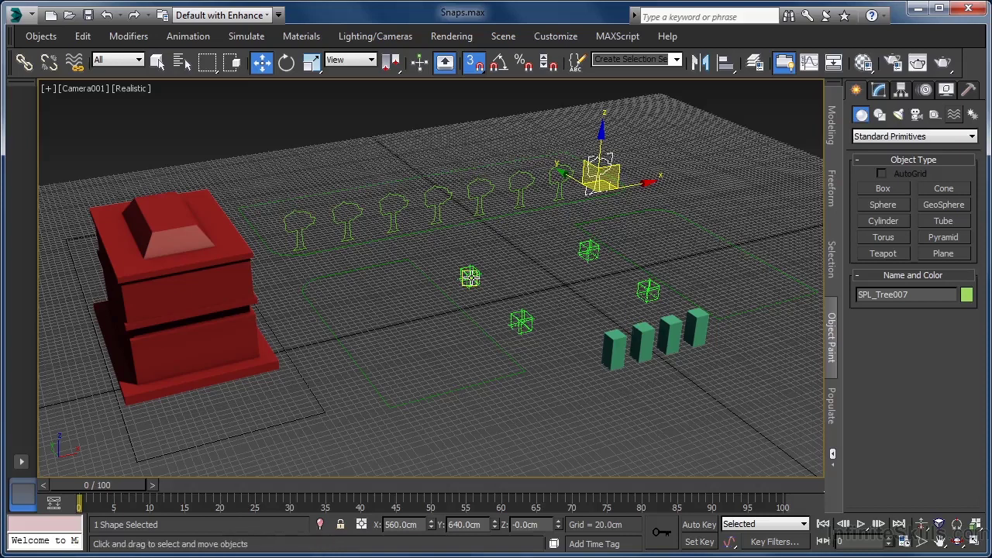
{"action": "right_click", "coordinate": [468, 273], "text": "shift"}
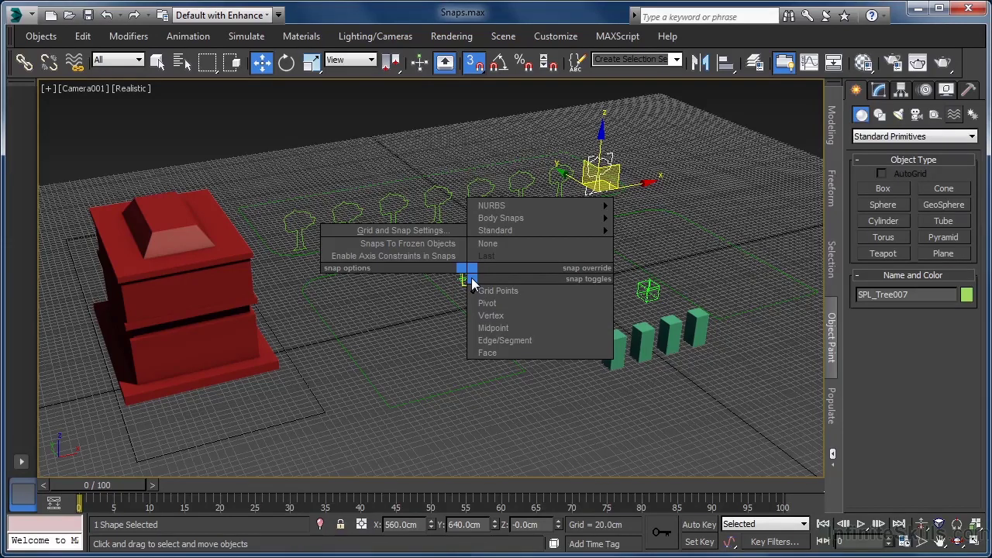
Step: With Pivot snapping on, move the four GEO_Pillar objects onto their point helpers
{"action": "left_click", "coordinate": [522, 303]}
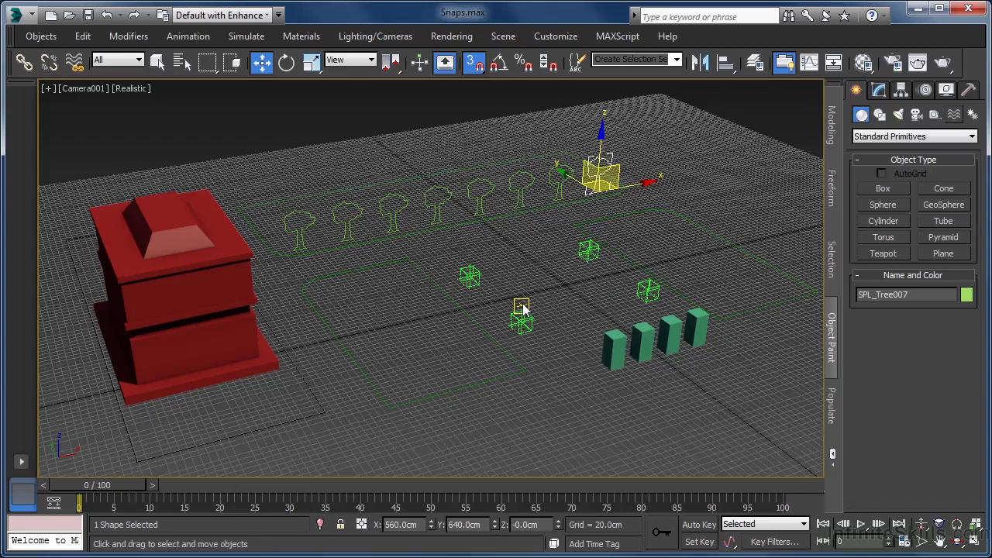
{"action": "left_click_drag", "start_coordinate": [613, 358], "coordinate": [521, 324]}
{"action": "mouse_move", "coordinate": [641, 343]}
{"action": "left_mouse_down"}
{"action": "mouse_move", "coordinate": [513, 277]}
{"action": "mouse_move", "coordinate": [469, 276]}
{"action": "left_mouse_up"}
{"action": "left_click_drag", "start_coordinate": [667, 345], "coordinate": [589, 250]}
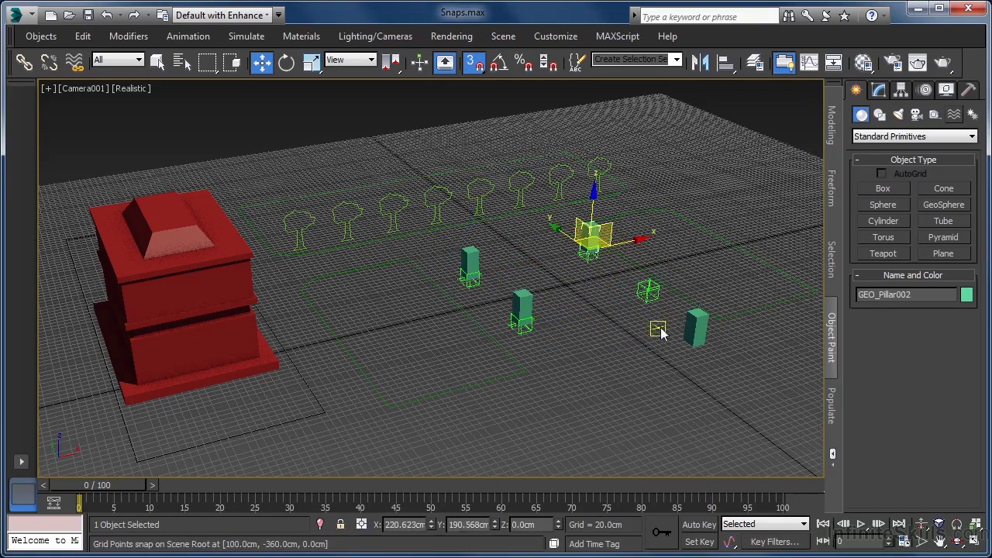
{"action": "left_click_drag", "start_coordinate": [686, 341], "coordinate": [656, 301]}
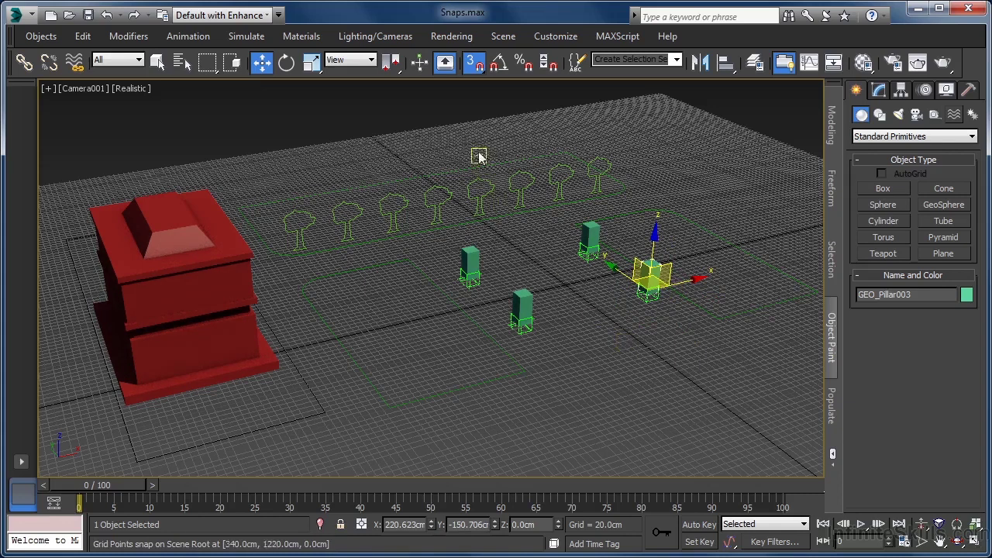
Step: Switch snapping from Pivot and Grid Points to Vertex, then drag Rectangle001's corner toward the pillars
{"action": "right_click", "coordinate": [471, 68]}
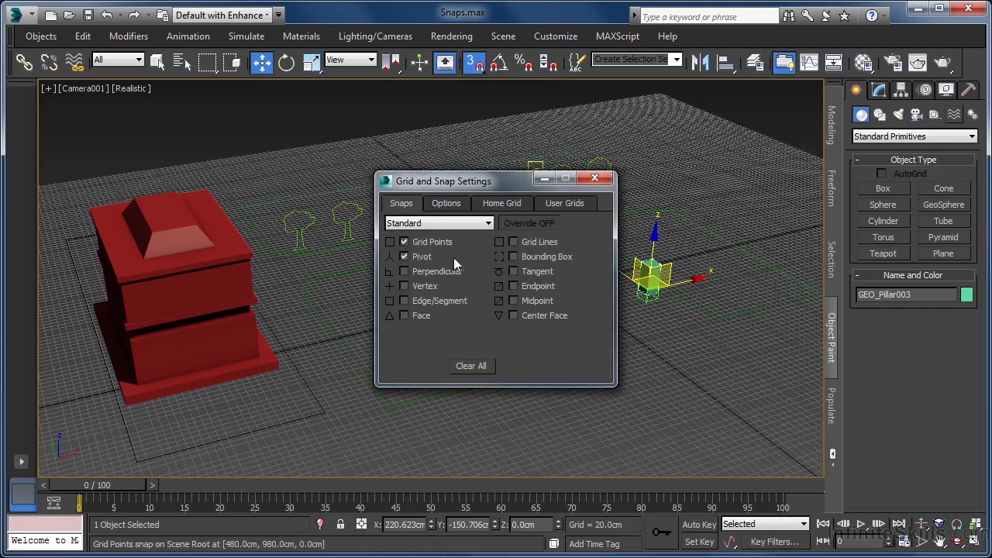
{"action": "left_click", "coordinate": [417, 257]}
{"action": "left_click", "coordinate": [425, 241]}
{"action": "left_click", "coordinate": [423, 287]}
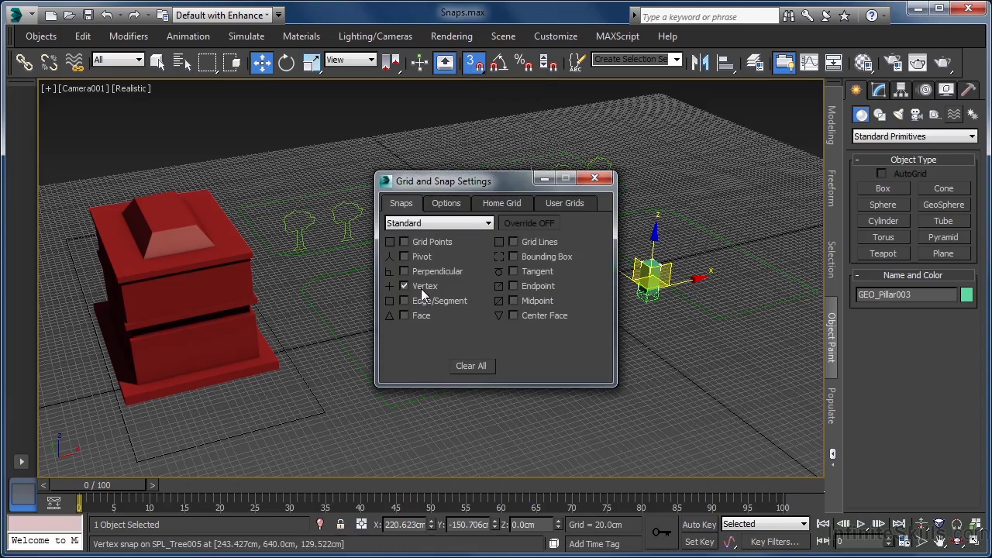
{"action": "left_click", "coordinate": [587, 179]}
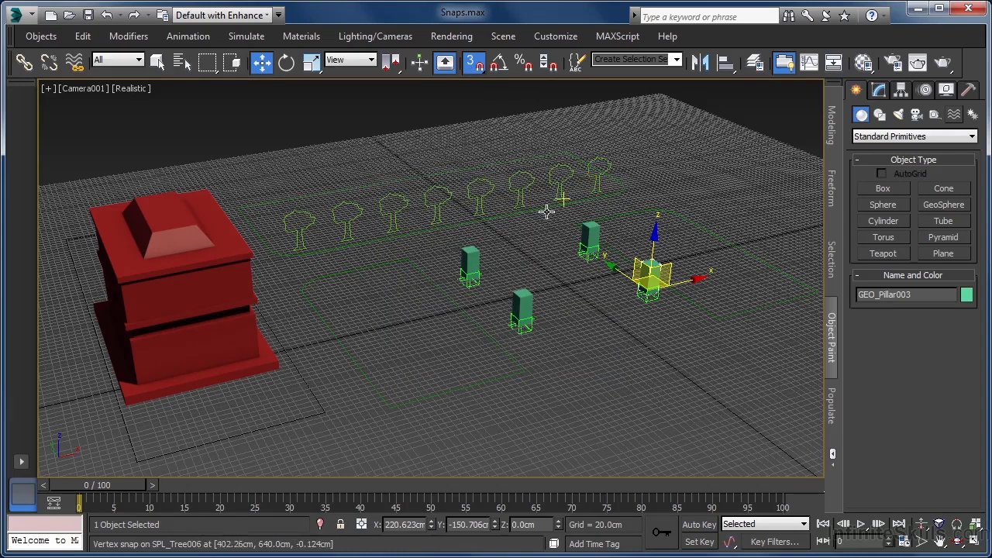
{"action": "left_click", "coordinate": [232, 333]}
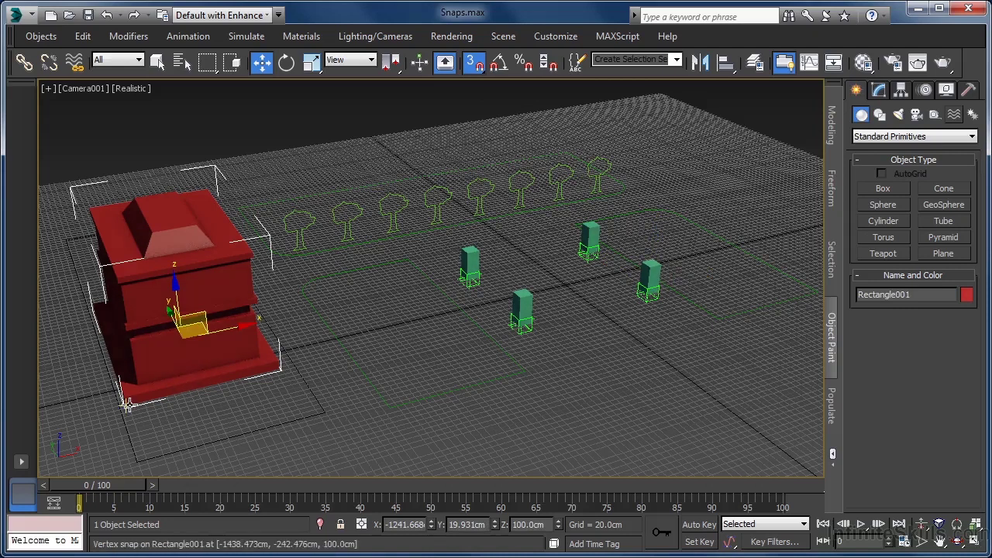
{"action": "left_click_drag", "start_coordinate": [125, 403], "coordinate": [520, 298]}
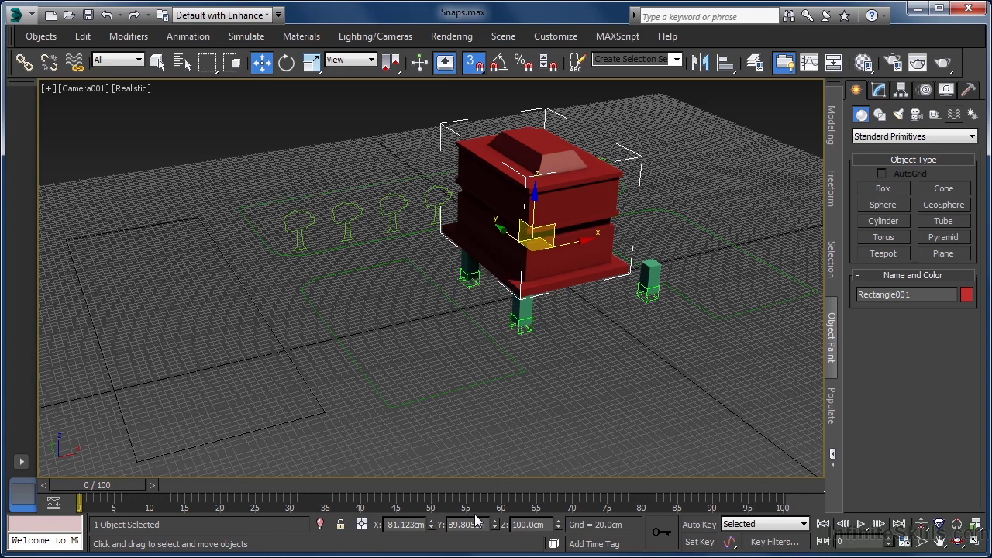
Step: With 3D snaps off and Angle Snap on, rotate the building 45° about Z
{"action": "key", "text": "e"}
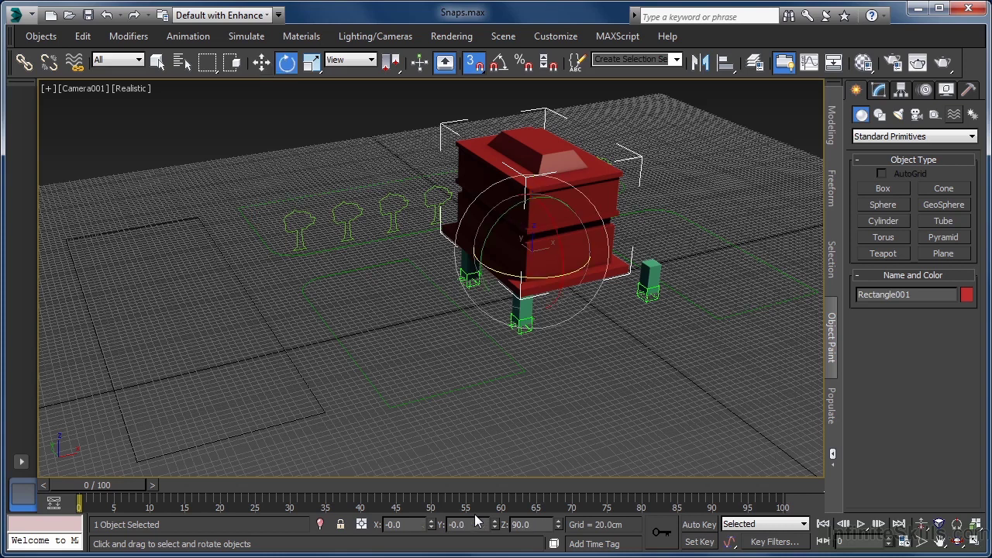
{"action": "key", "text": "s"}
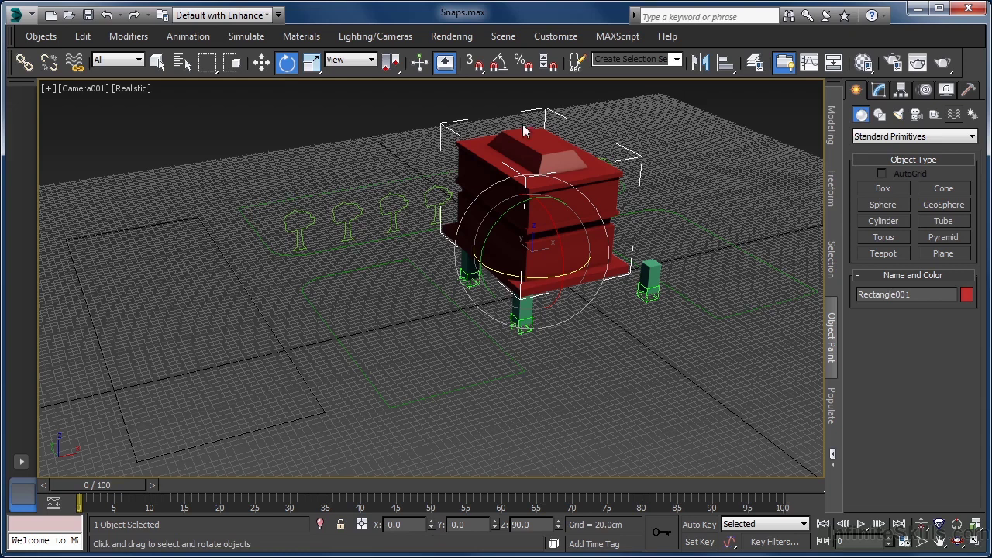
{"action": "left_click", "coordinate": [500, 66]}
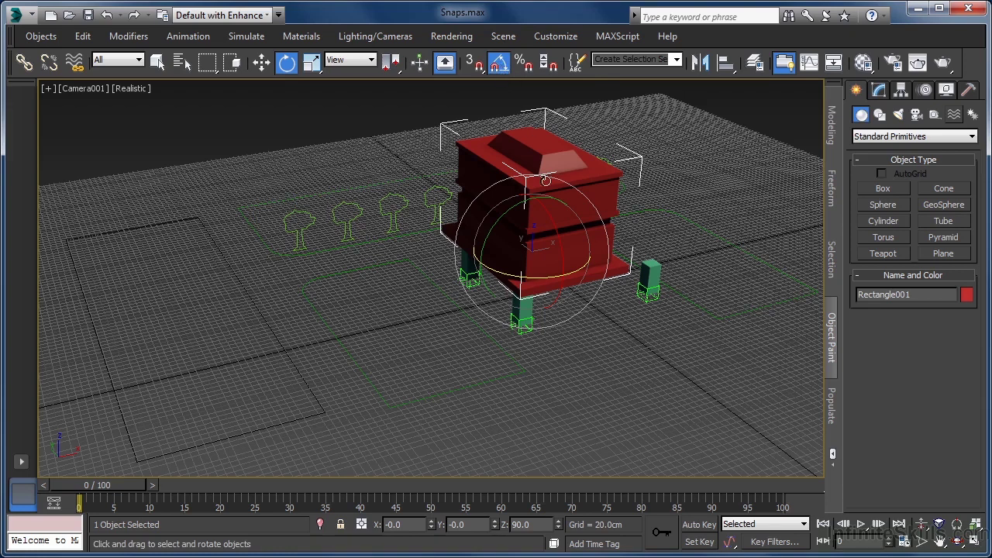
{"action": "left_click_drag", "start_coordinate": [549, 276], "coordinate": [476, 273]}
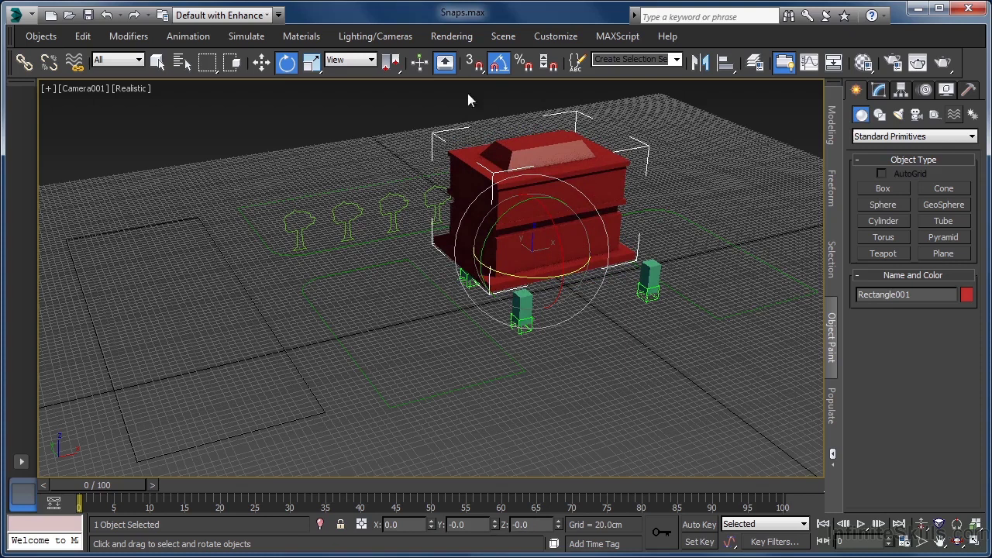
{"action": "right_click", "coordinate": [473, 64]}
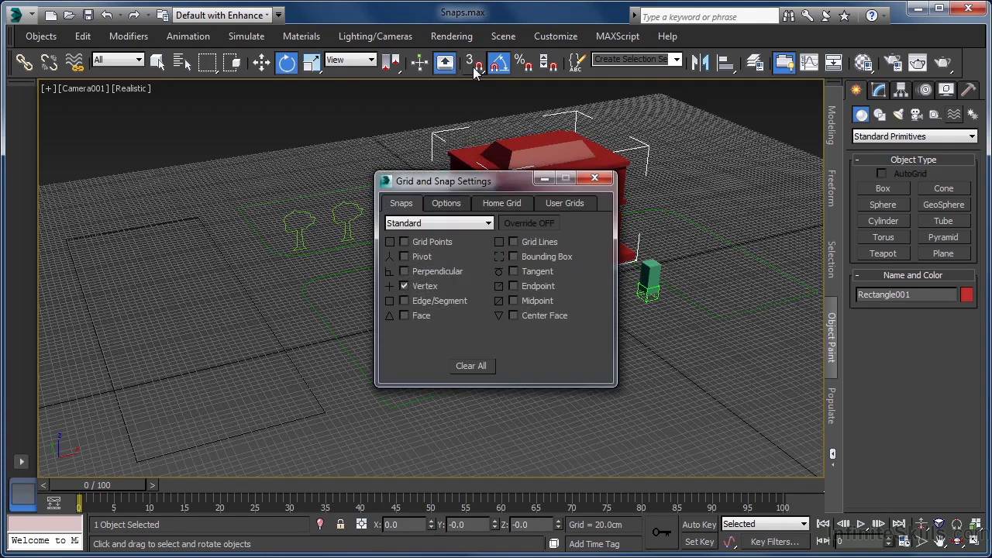
{"action": "left_click", "coordinate": [447, 204]}
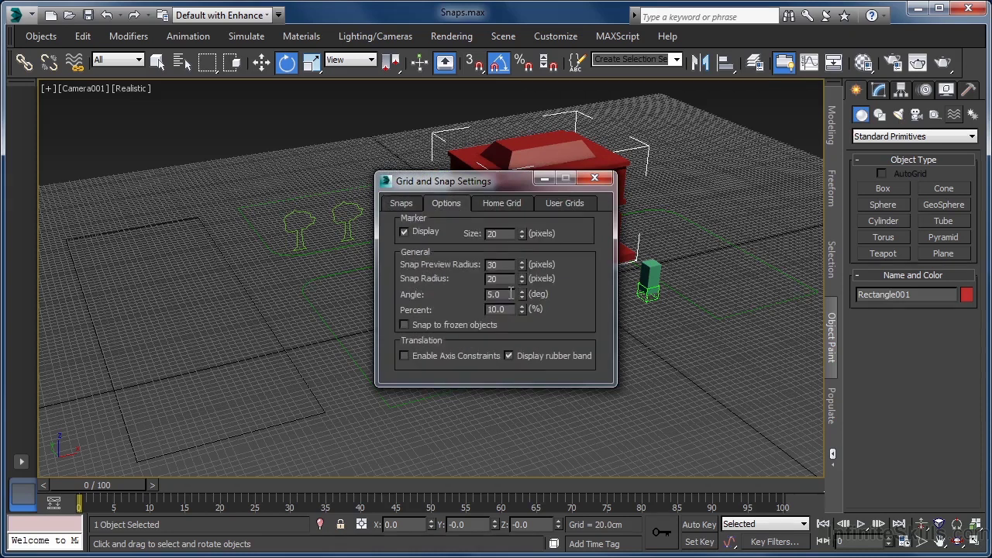
{"action": "left_click_drag", "start_coordinate": [511, 294], "coordinate": [465, 297]}
{"action": "left_click", "coordinate": [594, 179]}
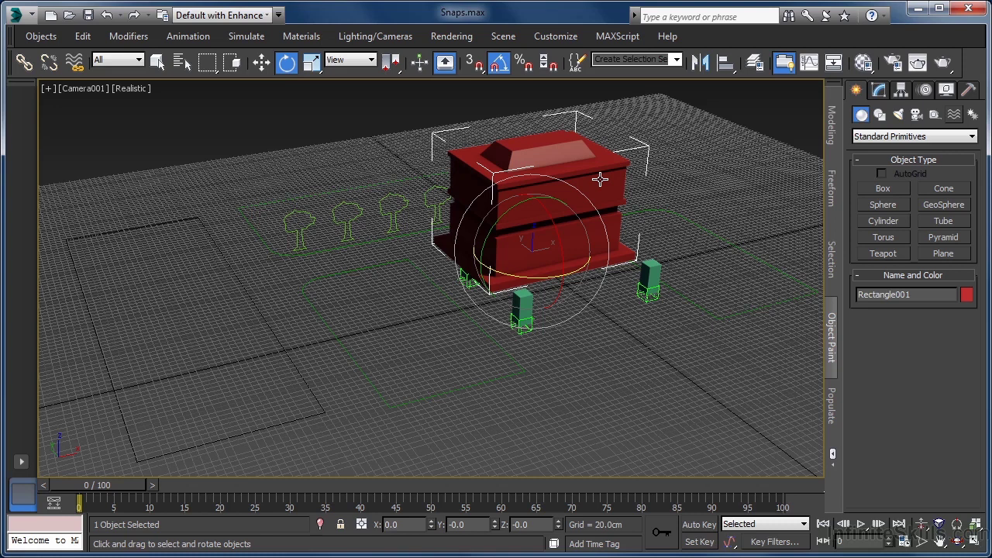
Step: Re-enable snaps and vertex-snap the building's corner onto the front pillar, then deselect it
{"action": "key", "text": "s"}
{"action": "key", "text": "w"}
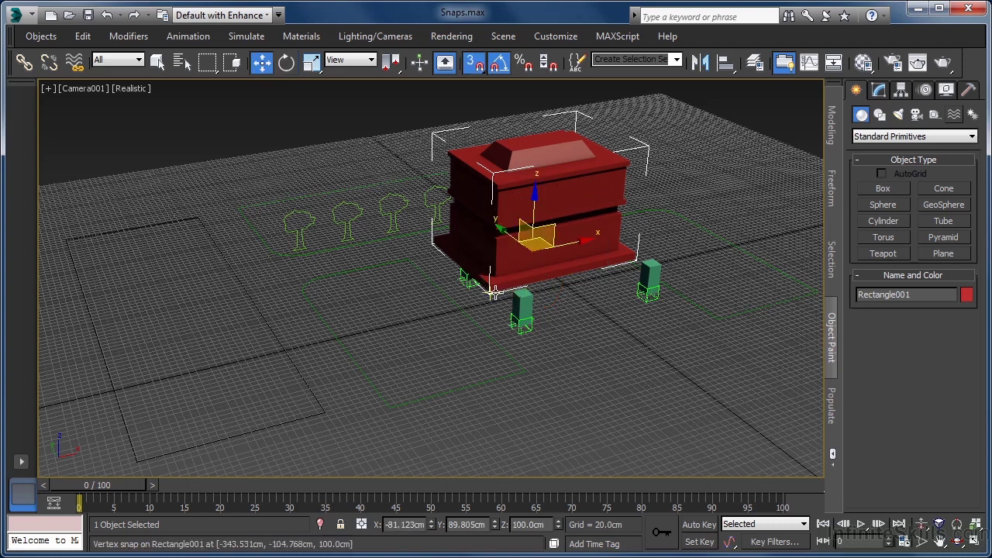
{"action": "left_click_drag", "start_coordinate": [491, 292], "coordinate": [519, 299]}
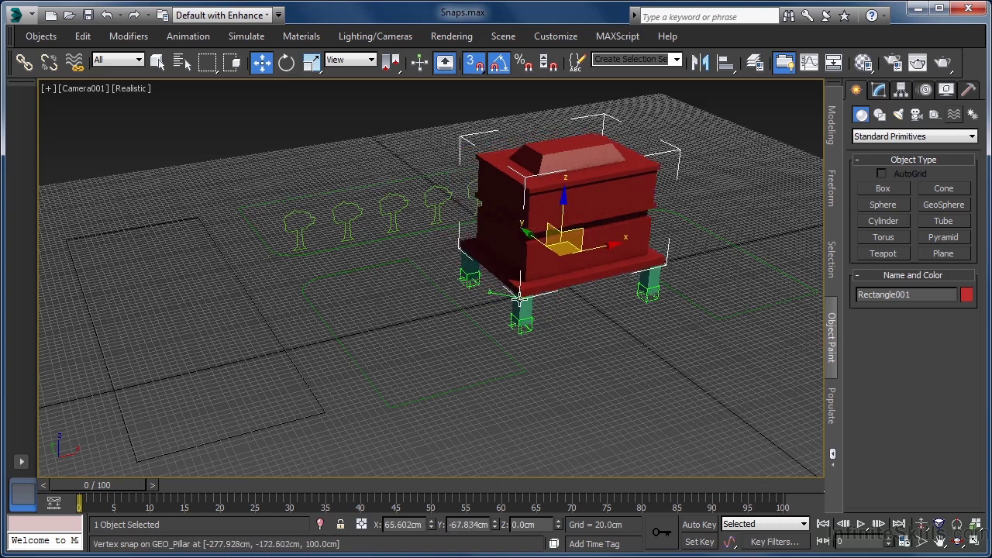
{"action": "left_click", "coordinate": [597, 333]}
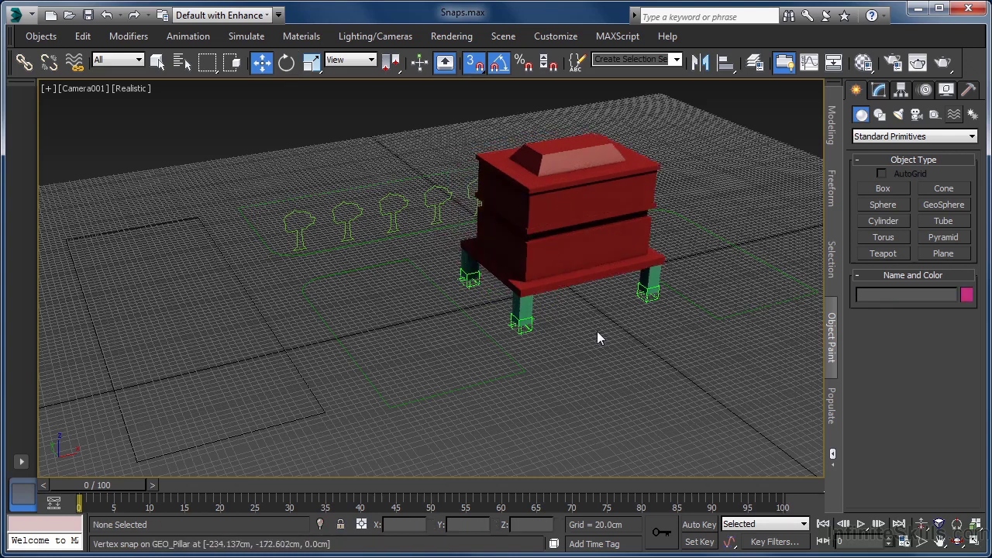